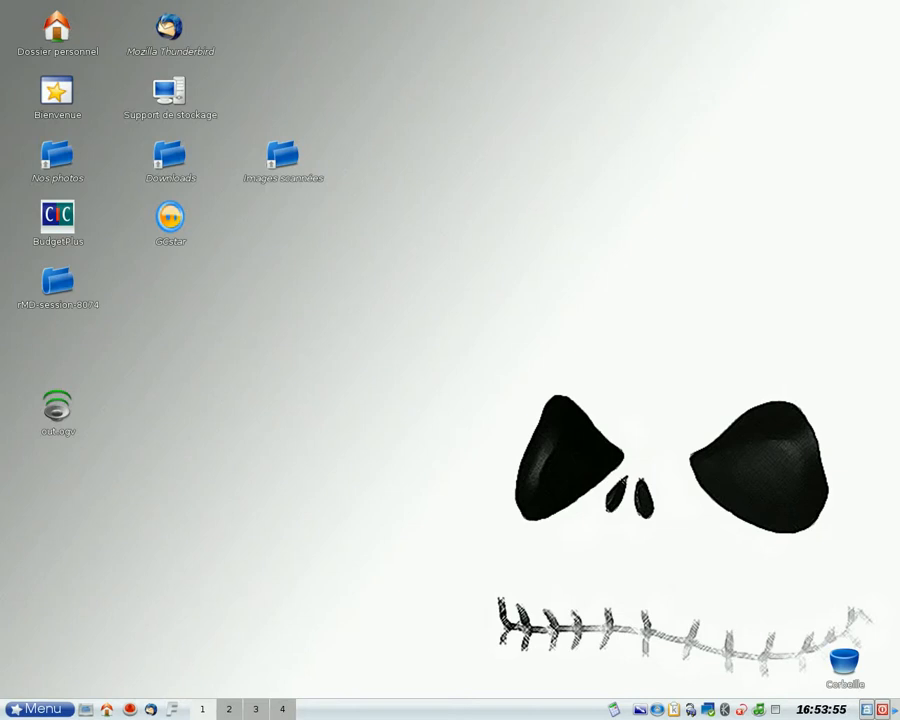
Step: Open Firefox and load the Easy Urpmi website by entering the address "urpmi"
{"action": "left_click", "coordinate": [174, 707]}
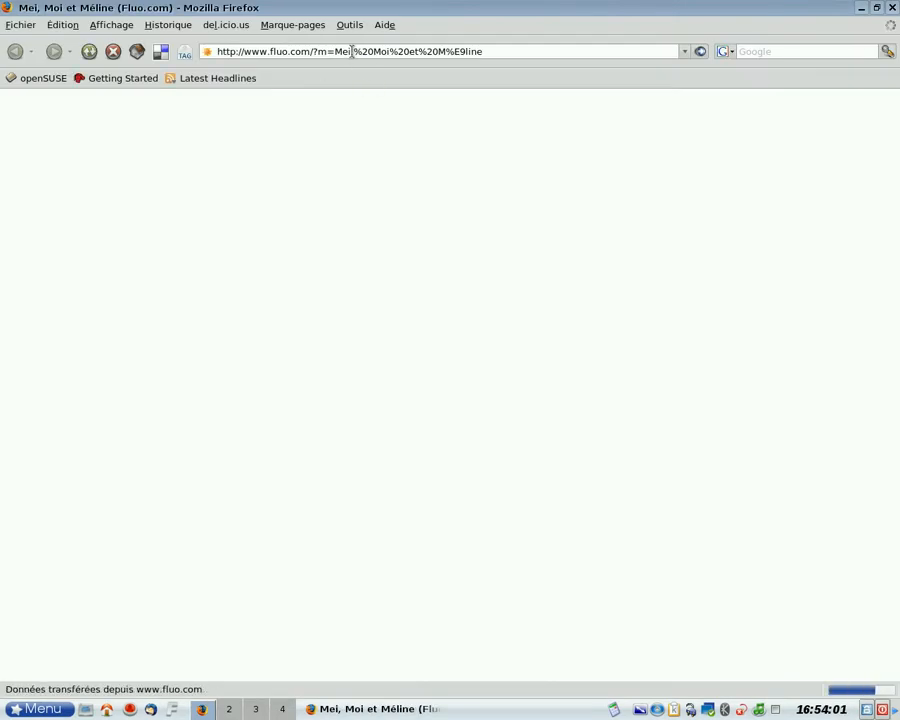
{"action": "type", "text": "urpmi"}
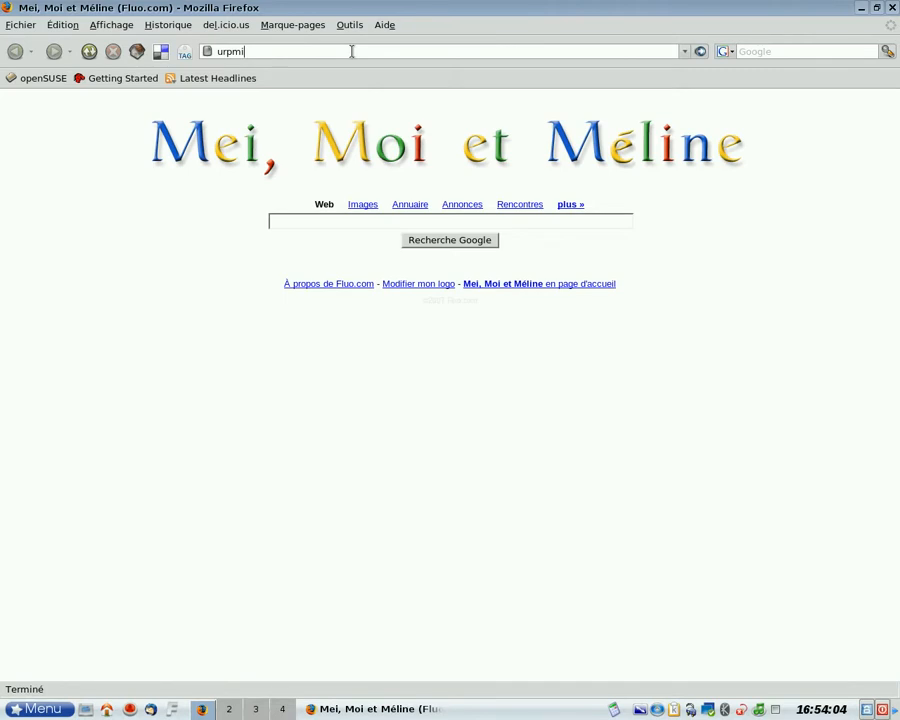
{"action": "key", "text": "Return"}
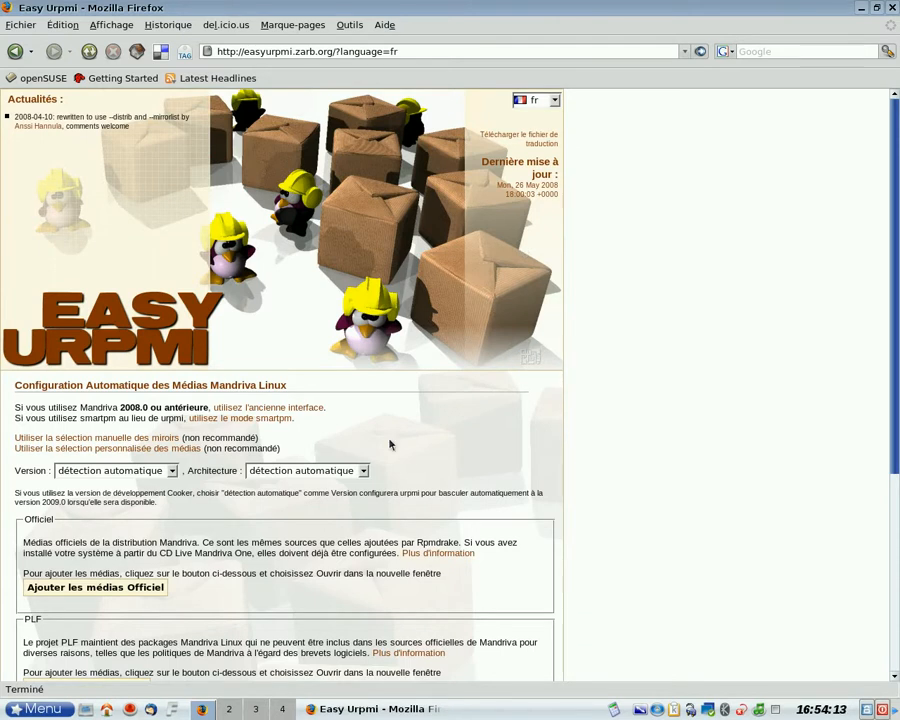
Step: Add the official Mandriva media from the Easy Urpmi page, opening the file with Ajouter un média urpmi and agreeing to continue
{"action": "scroll", "coordinate": [390, 444], "scroll_direction": "down", "scroll_amount": 4}
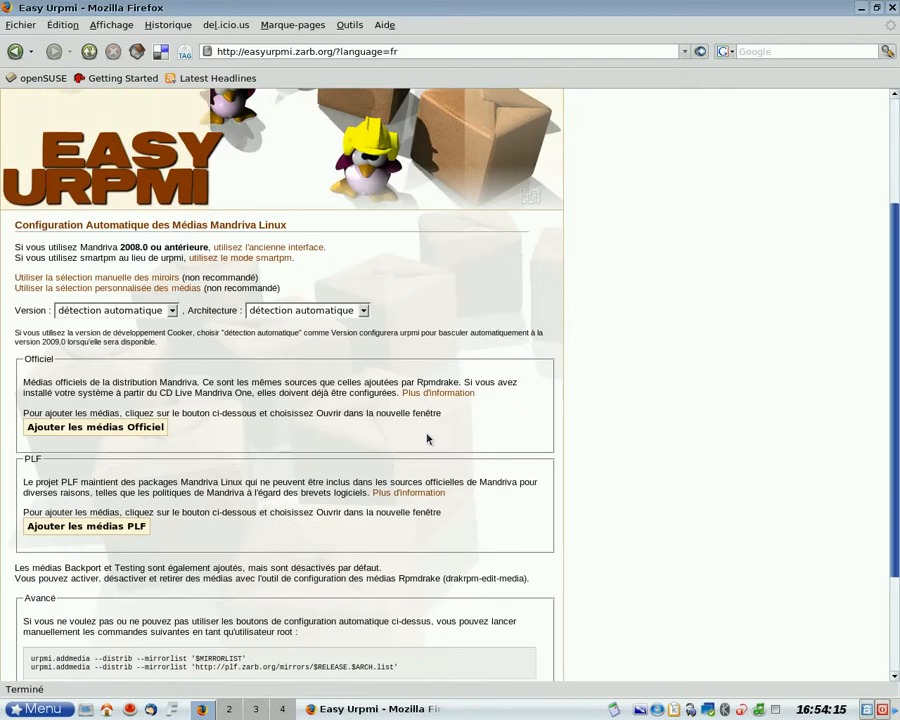
{"action": "scroll", "coordinate": [427, 437], "scroll_direction": "up", "scroll_amount": 1}
{"action": "left_click", "coordinate": [111, 428]}
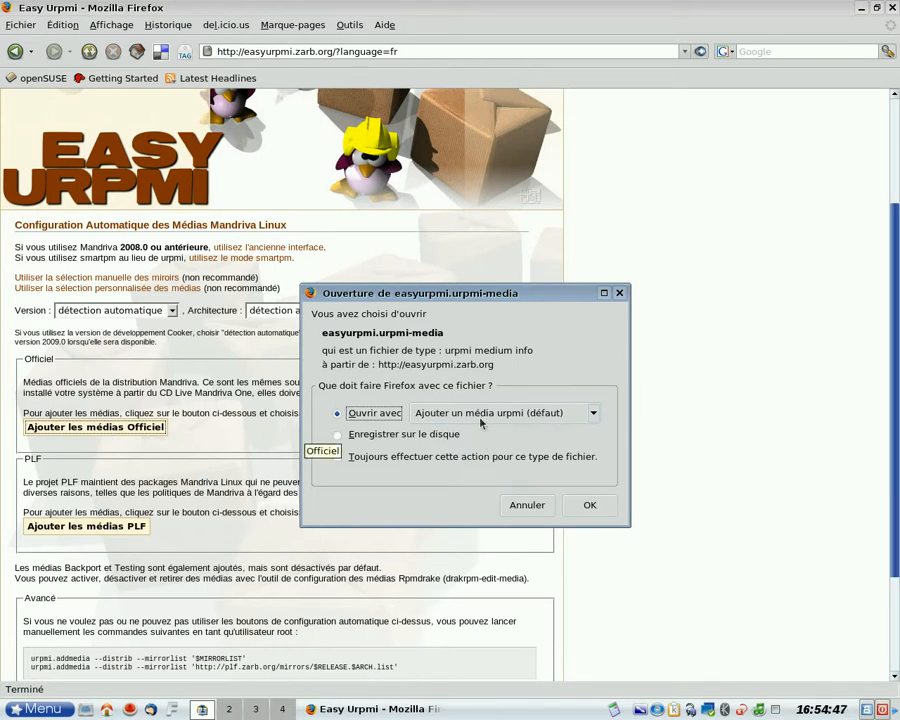
{"action": "left_click", "coordinate": [592, 505]}
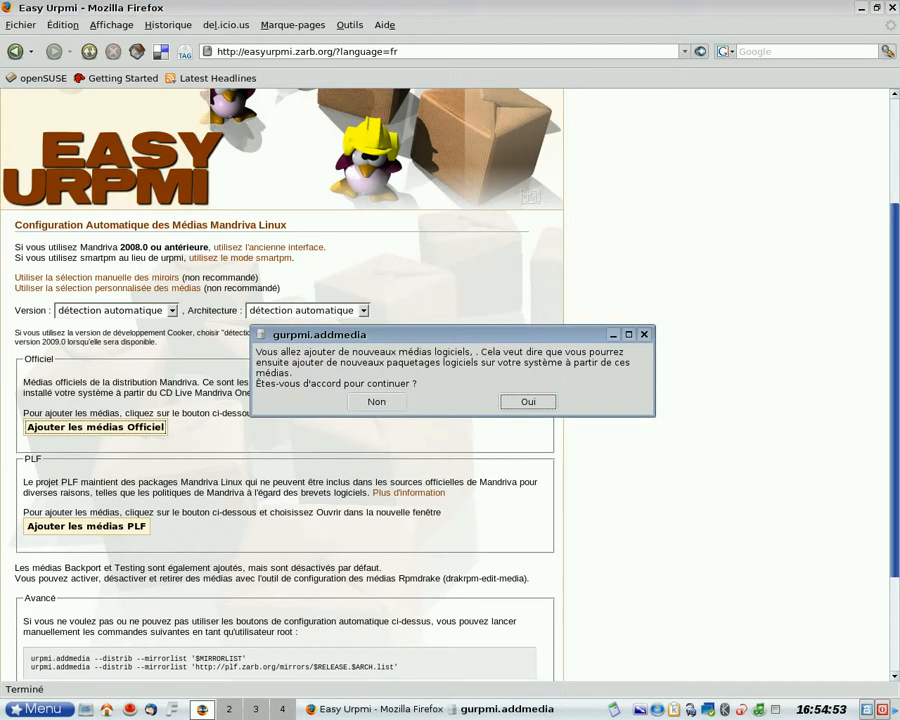
{"action": "left_click", "coordinate": [528, 401]}
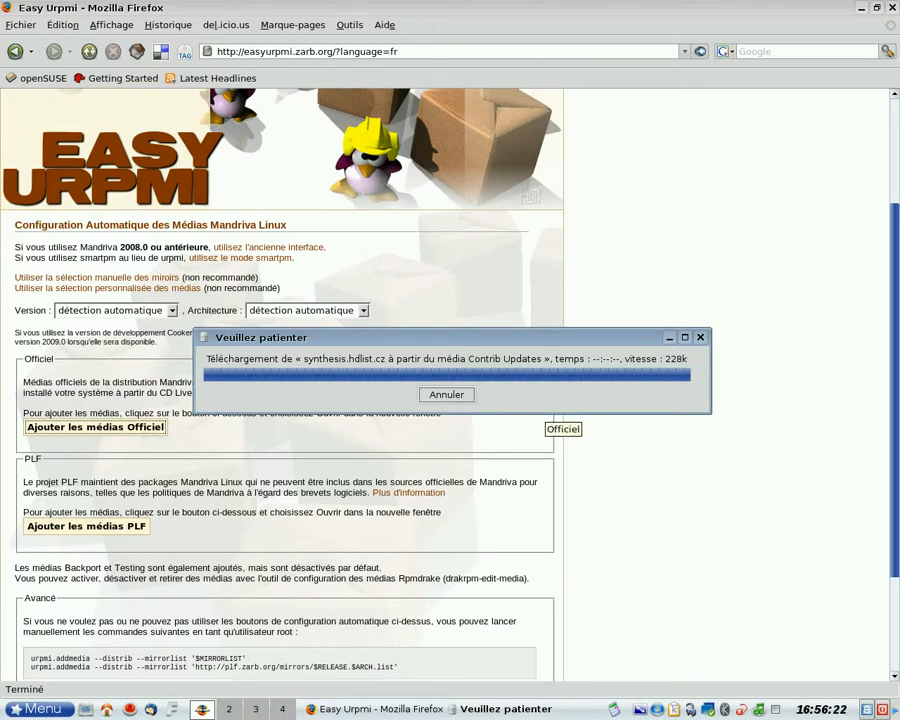
{"action": "left_click_drag", "start_coordinate": [519, 340], "coordinate": [613, 279]}
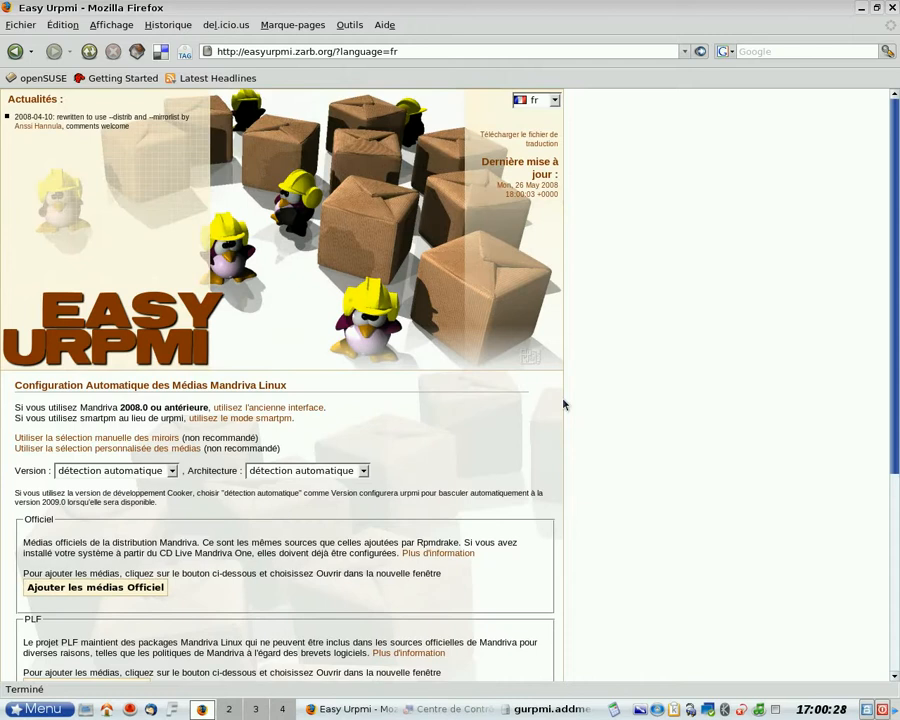
Step: Add the PLF media from the Easy Urpmi page, opening the file with Ajouter un média urpmi and accepting the addition
{"action": "scroll", "coordinate": [565, 406], "scroll_direction": "down", "scroll_amount": 3}
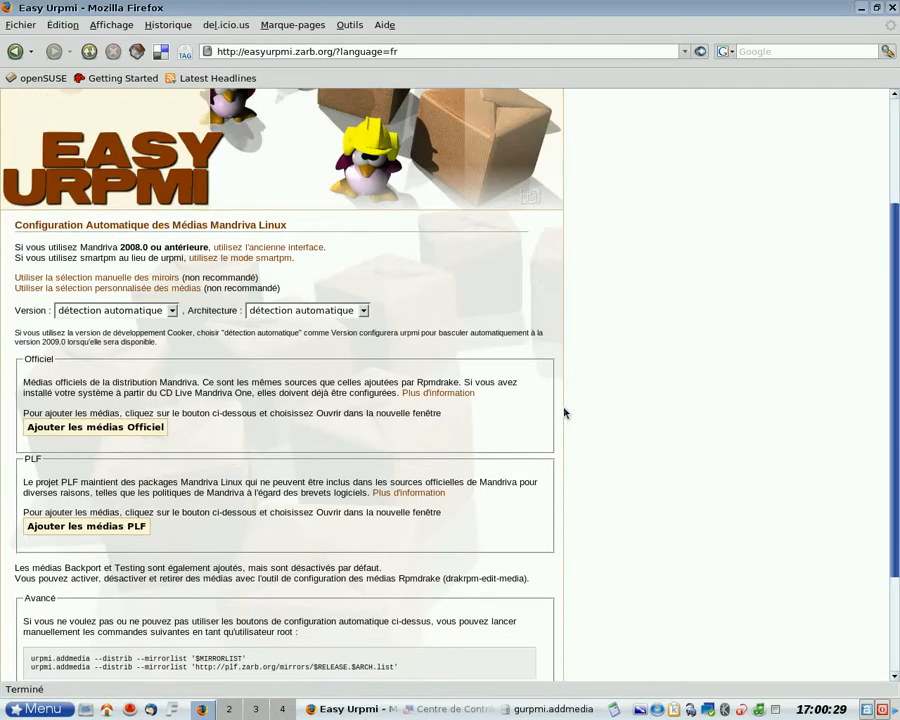
{"action": "scroll", "coordinate": [564, 412], "scroll_direction": "down", "scroll_amount": 2}
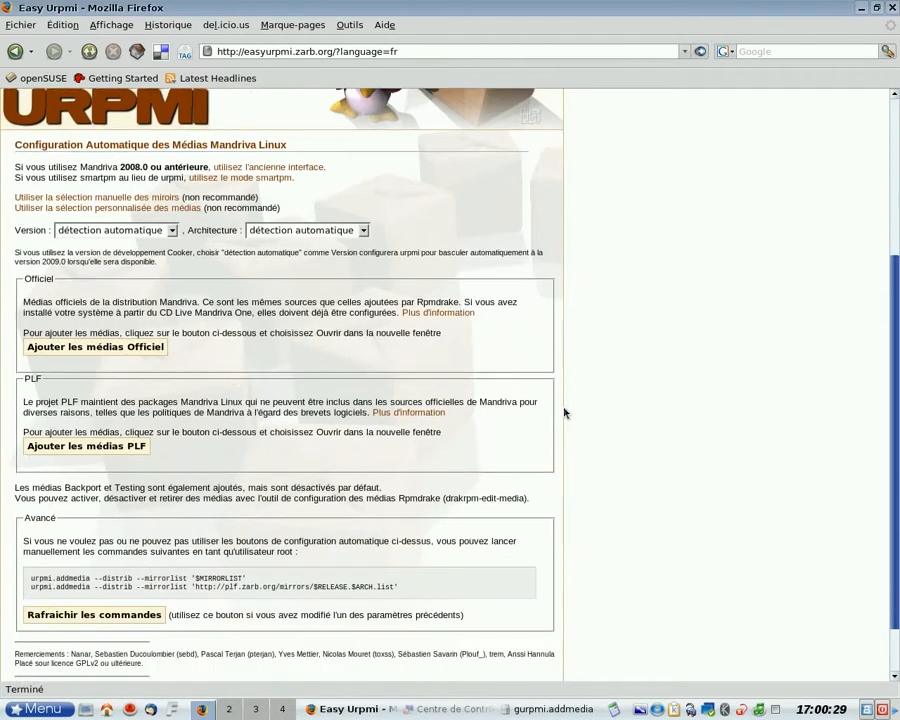
{"action": "left_click", "coordinate": [77, 450]}
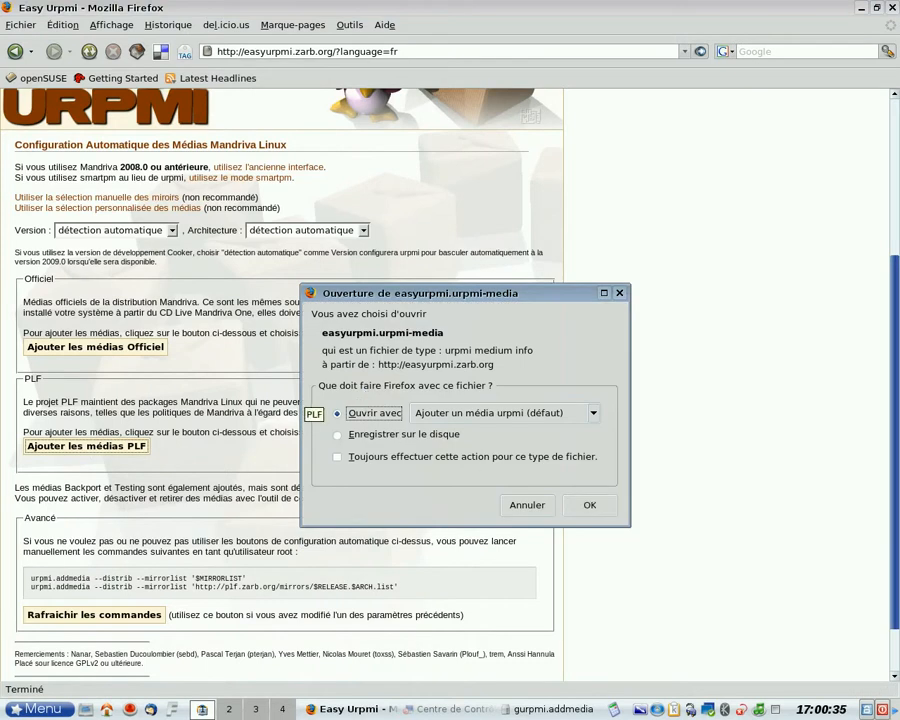
{"action": "left_click", "coordinate": [590, 504]}
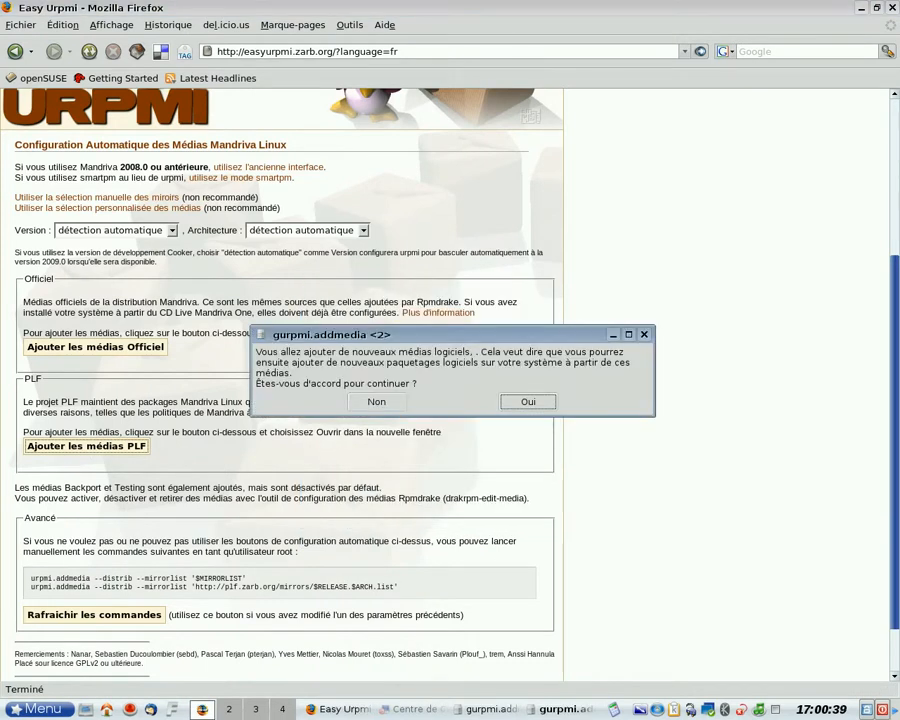
{"action": "left_click", "coordinate": [528, 401]}
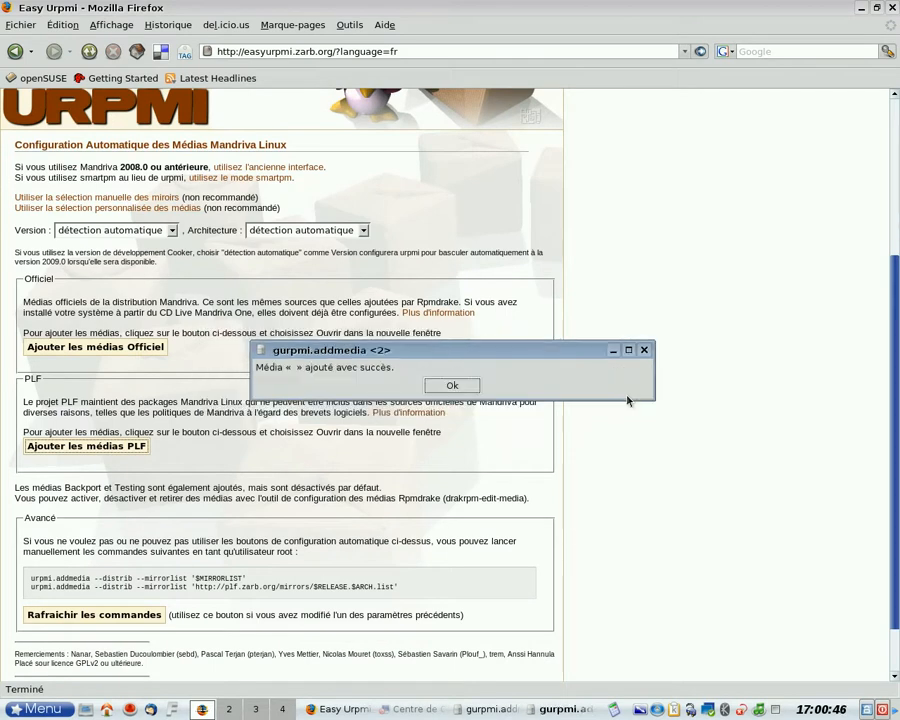
{"action": "left_click", "coordinate": [451, 387]}
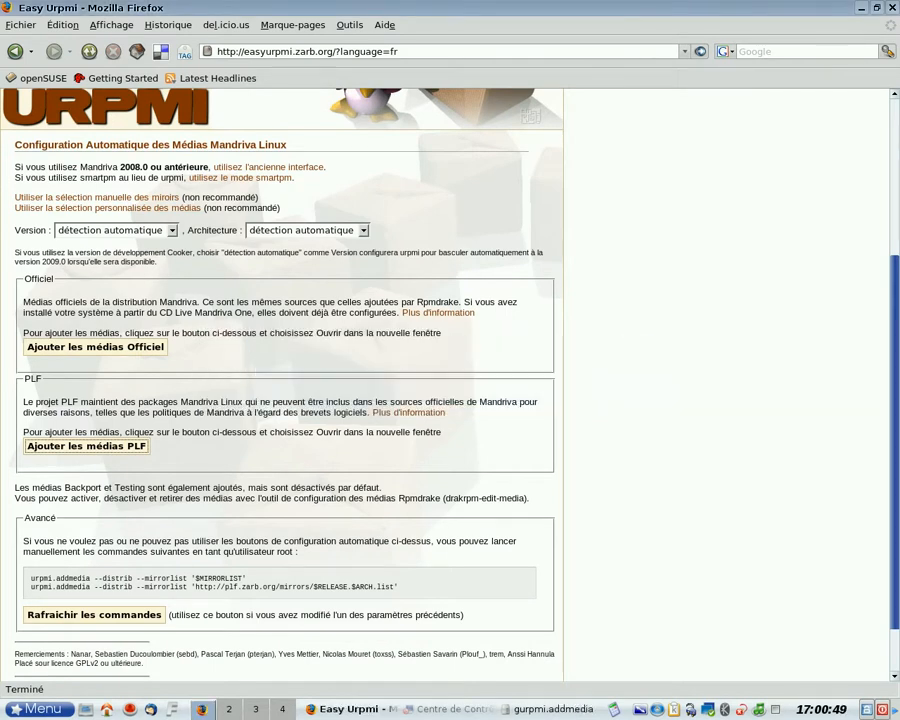
Step: Switch to the Mandriva Control Center, dismiss the gurpmi.addmedia dialog and review the configured software sources
{"action": "left_click", "coordinate": [446, 709]}
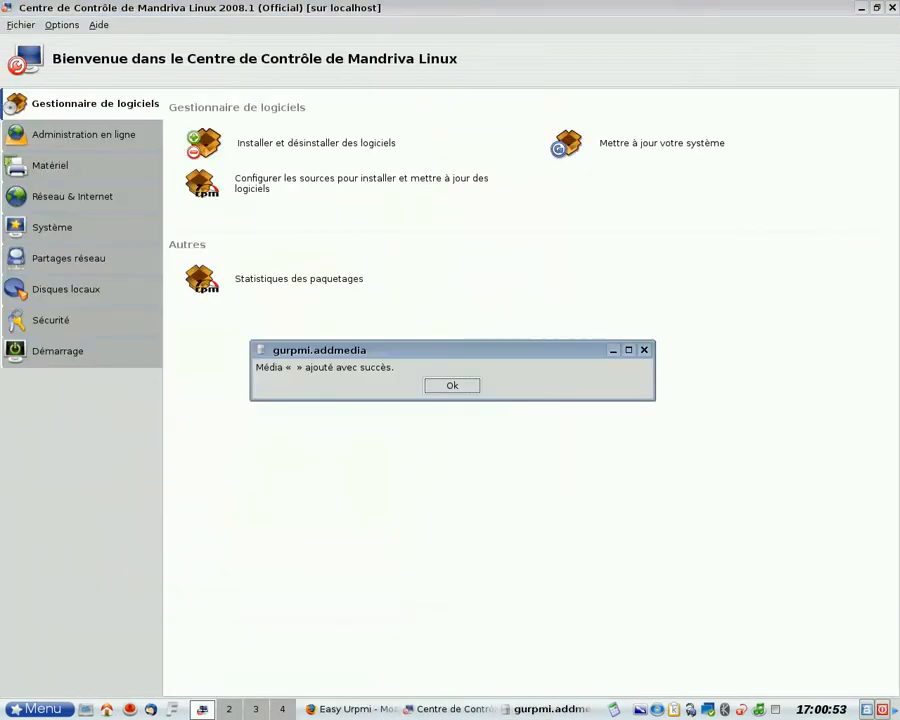
{"action": "left_click", "coordinate": [466, 387]}
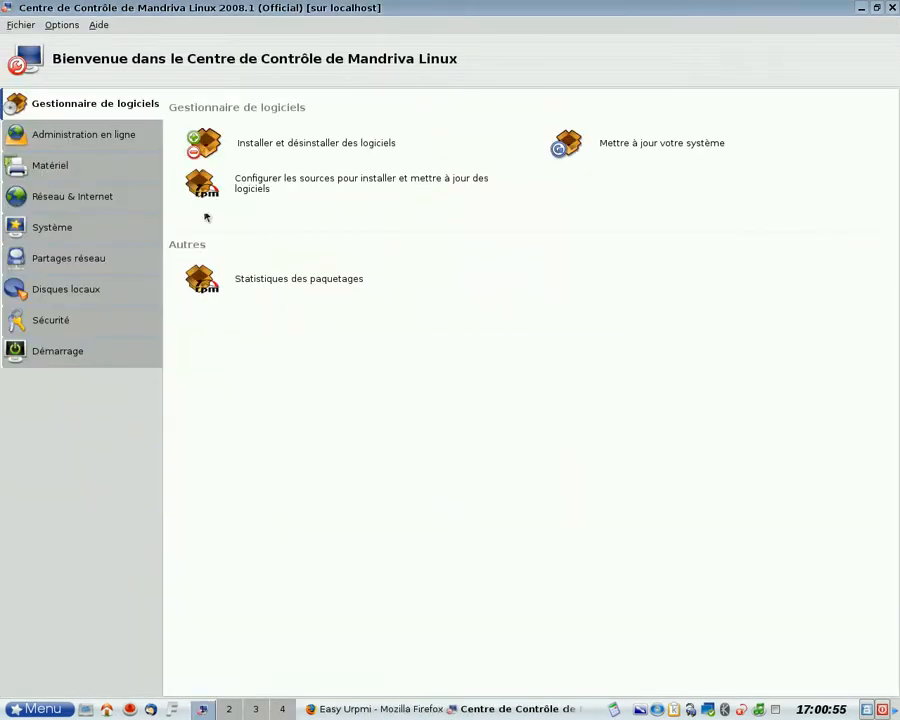
{"action": "left_click", "coordinate": [305, 178]}
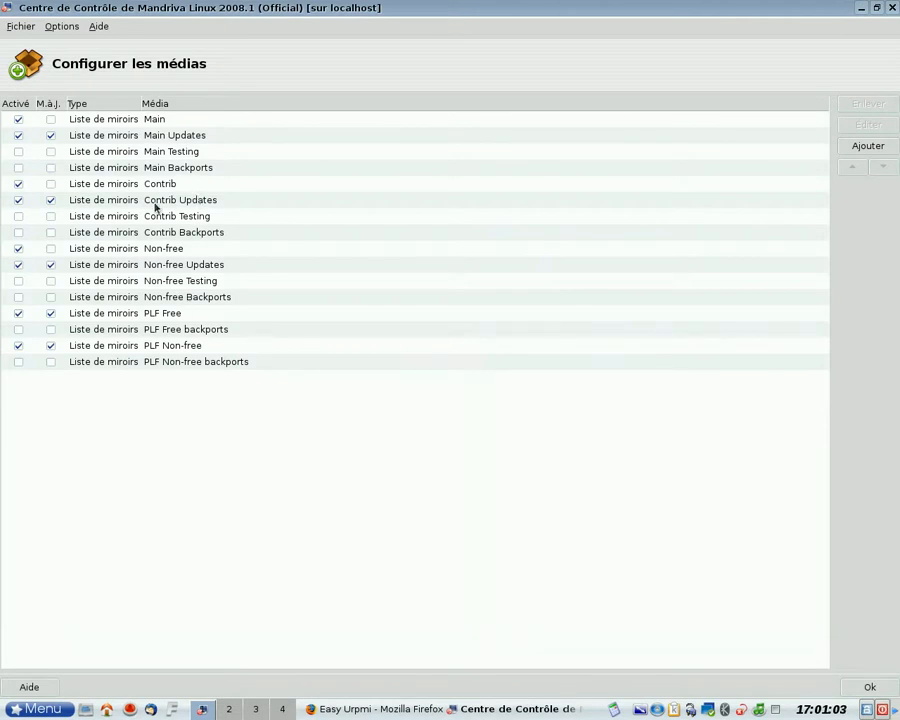
{"action": "left_click", "coordinate": [868, 688]}
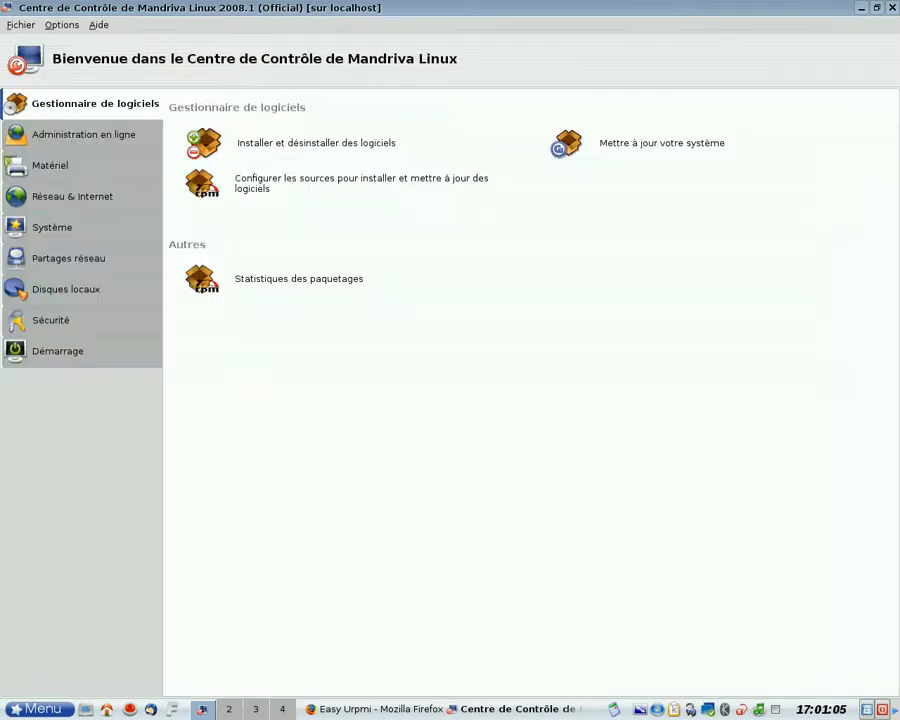
Step: Open the software installation and removal tool and browse the packages in the Son category
{"action": "left_click", "coordinate": [329, 147]}
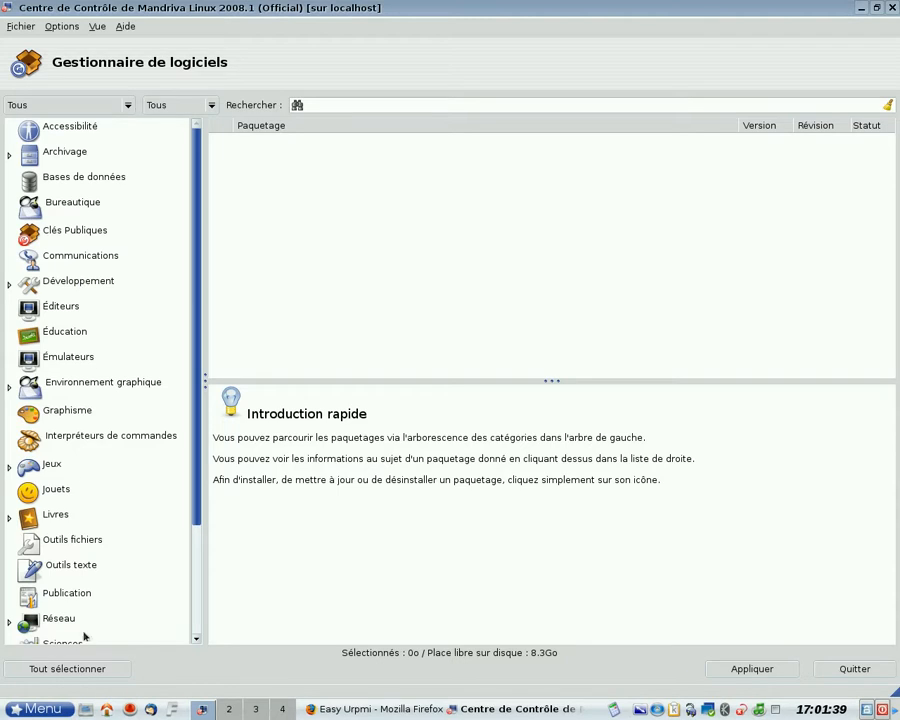
{"action": "left_click_drag", "start_coordinate": [200, 284], "coordinate": [200, 392]}
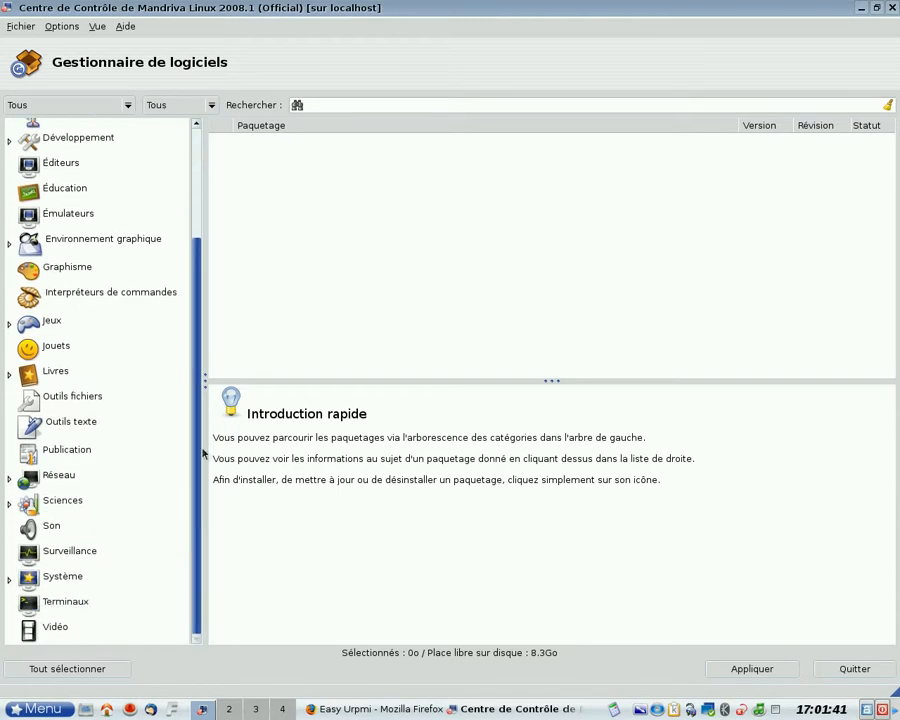
{"action": "left_click", "coordinate": [40, 525]}
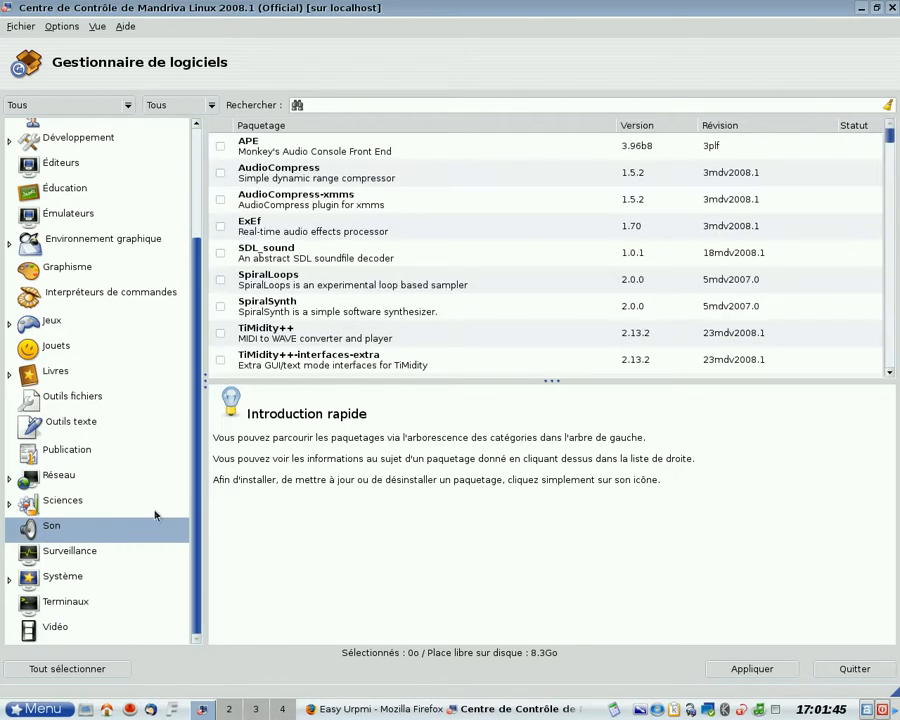
{"action": "scroll", "coordinate": [346, 186], "scroll_direction": "down", "scroll_amount": 3}
{"action": "mouse_move", "coordinate": [891, 141]}
{"action": "left_mouse_down"}
{"action": "mouse_move", "coordinate": [880, 331]}
{"action": "mouse_move", "coordinate": [888, 344]}
{"action": "mouse_move", "coordinate": [873, 372]}
{"action": "mouse_move", "coordinate": [884, 132]}
{"action": "left_mouse_up"}
Step: Look through the list of video packages in the Vidéo category
{"action": "left_click", "coordinate": [62, 629]}
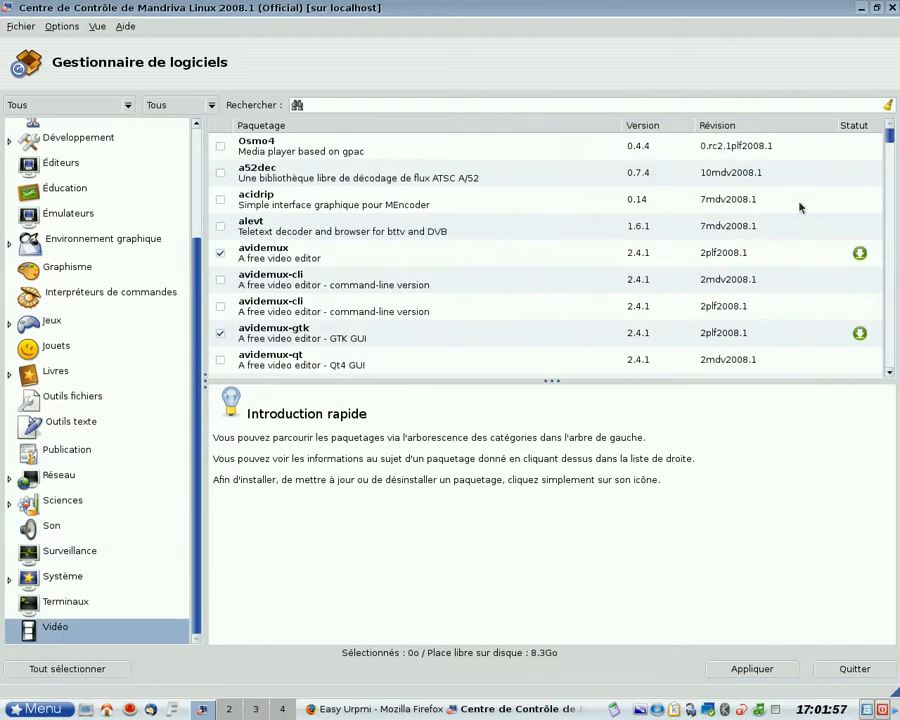
{"action": "left_click", "coordinate": [889, 372]}
{"action": "left_click", "coordinate": [889, 372]}
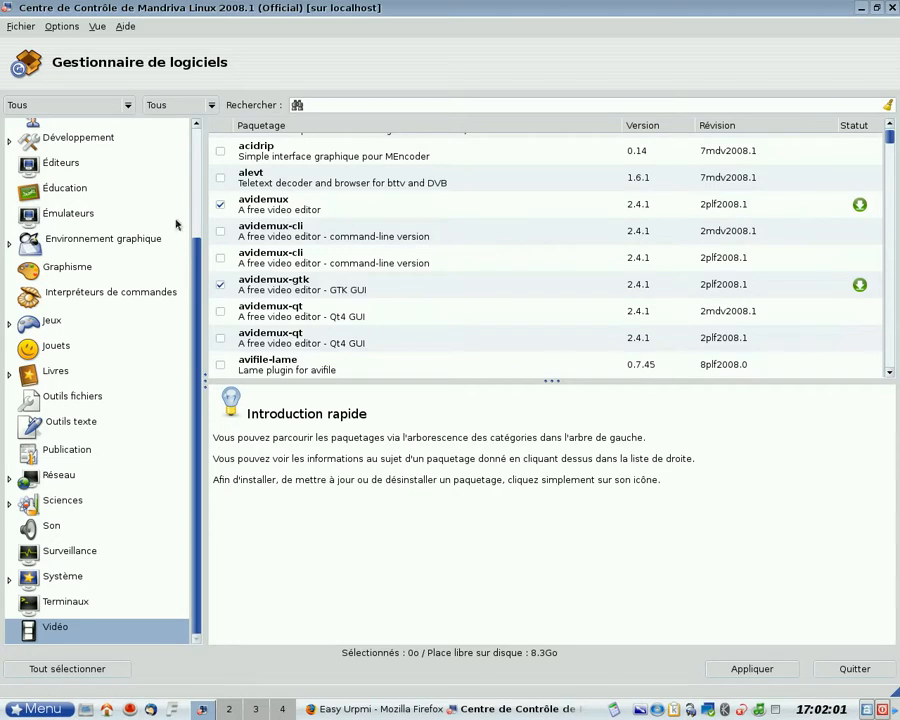
{"action": "left_click", "coordinate": [889, 372]}
{"action": "scroll", "coordinate": [891, 374], "scroll_direction": "down", "scroll_amount": 7}
{"action": "scroll", "coordinate": [891, 374], "scroll_direction": "down", "scroll_amount": 3}
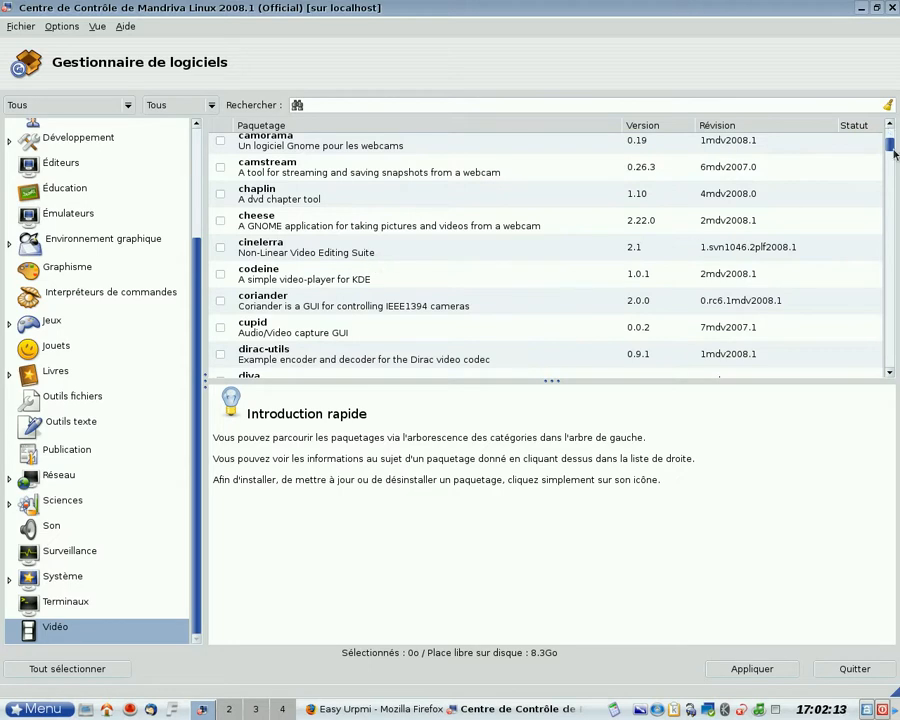
{"action": "left_click", "coordinate": [891, 373]}
{"action": "left_click", "coordinate": [891, 375]}
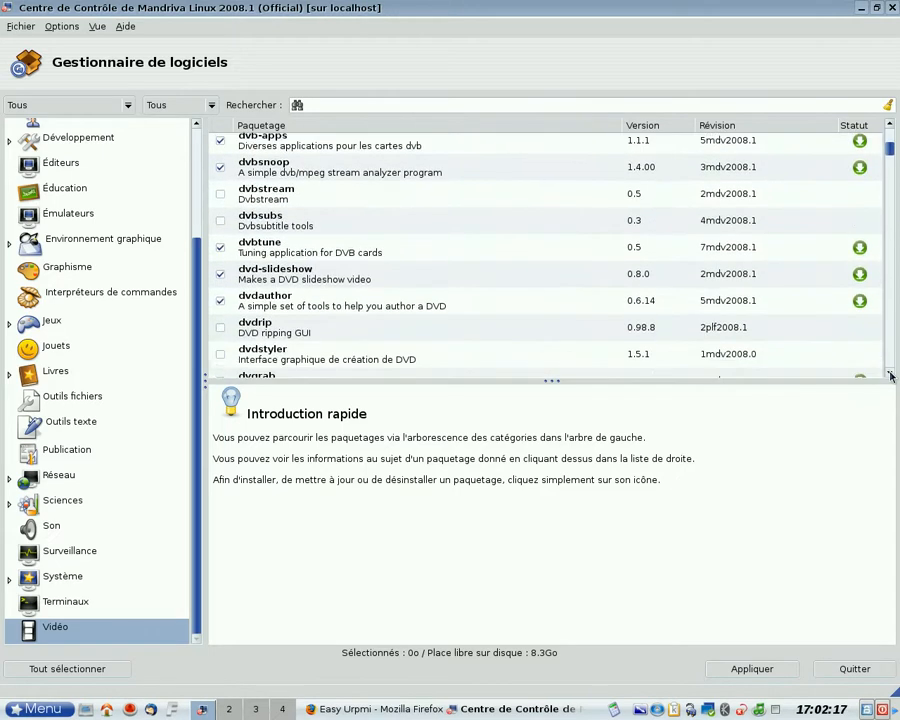
{"action": "left_click_drag", "start_coordinate": [891, 153], "coordinate": [891, 178]}
{"action": "scroll", "coordinate": [458, 245], "scroll_direction": "up", "scroll_amount": 3}
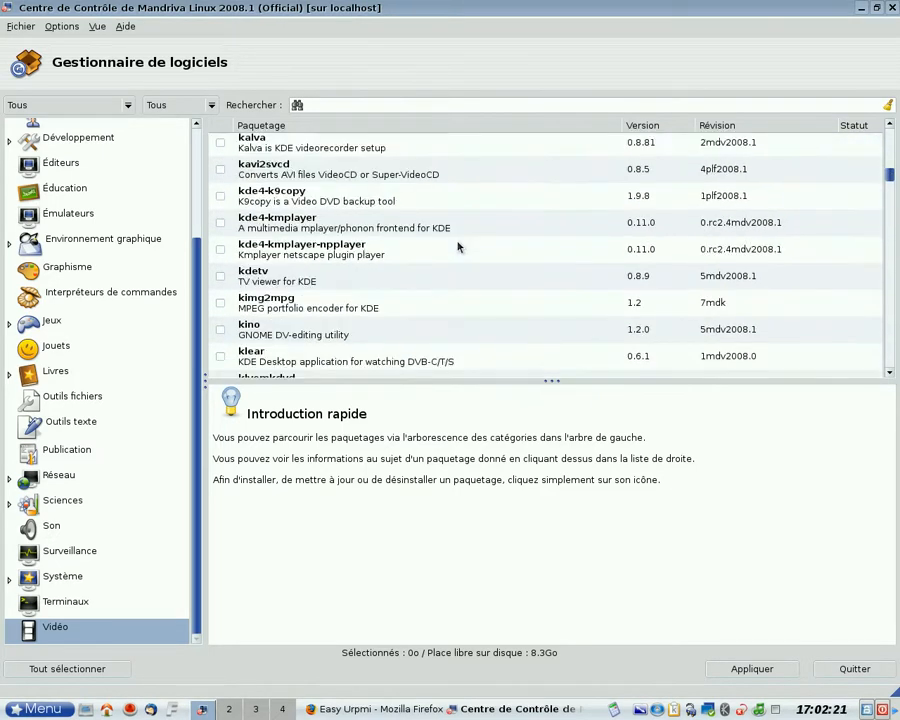
{"action": "scroll", "coordinate": [458, 245], "scroll_direction": "down", "scroll_amount": 3}
{"action": "scroll", "coordinate": [458, 256], "scroll_direction": "up", "scroll_amount": 1}
{"action": "scroll", "coordinate": [458, 255], "scroll_direction": "up", "scroll_amount": 1}
{"action": "scroll", "coordinate": [458, 255], "scroll_direction": "down", "scroll_amount": 1}
{"action": "scroll", "coordinate": [458, 258], "scroll_direction": "down", "scroll_amount": 6}
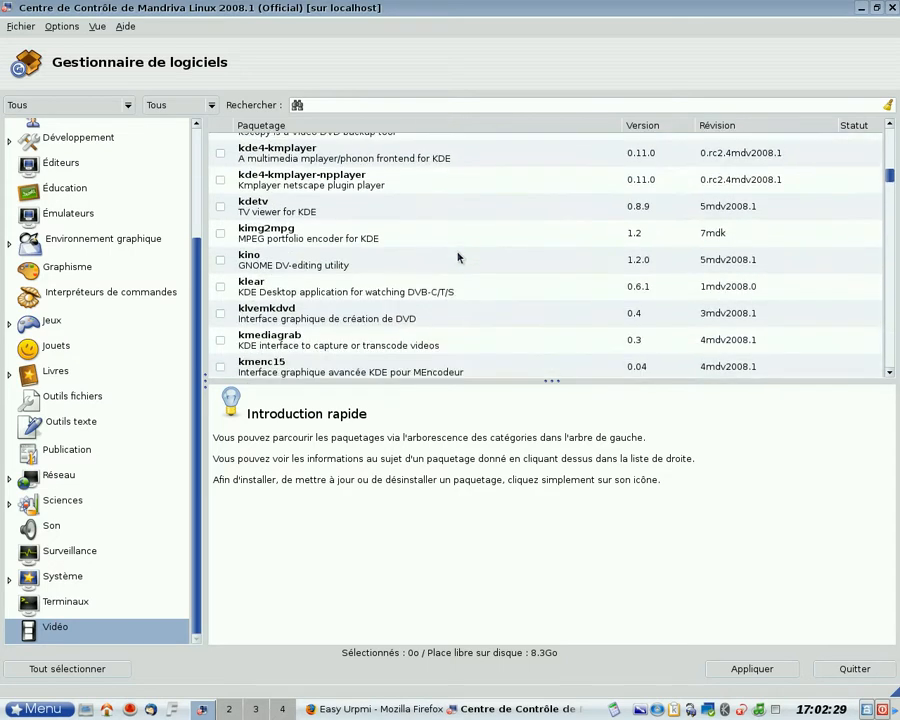
Step: Search the packages for kdenlive, then clear the search text
{"action": "left_click", "coordinate": [354, 104]}
{"action": "type", "text": "kdenlive"}
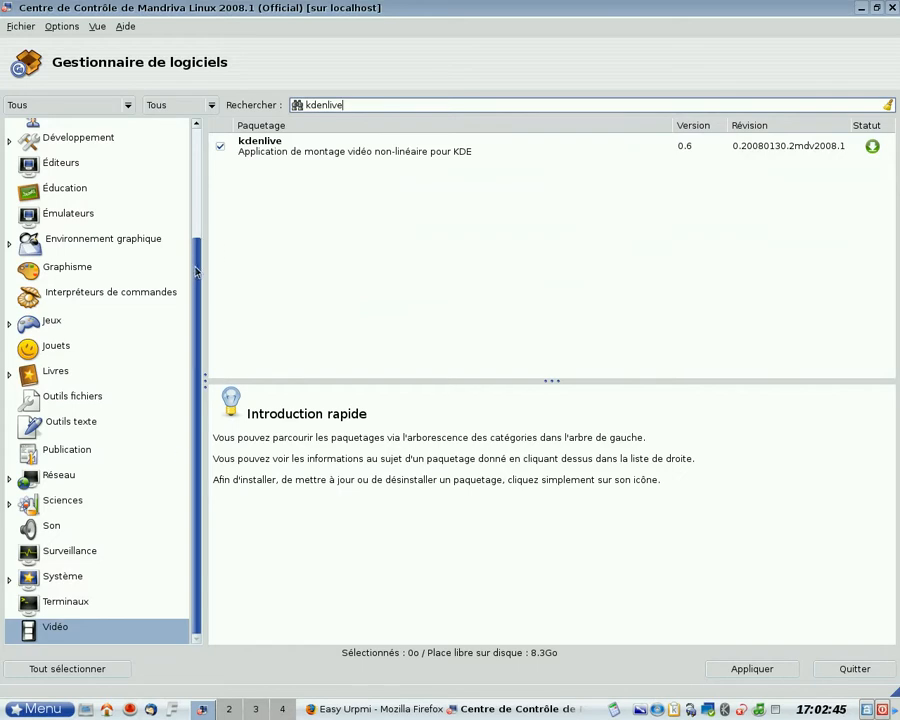
{"action": "scroll", "coordinate": [196, 271], "scroll_direction": "up", "scroll_amount": 2}
{"action": "left_click", "coordinate": [48, 388]}
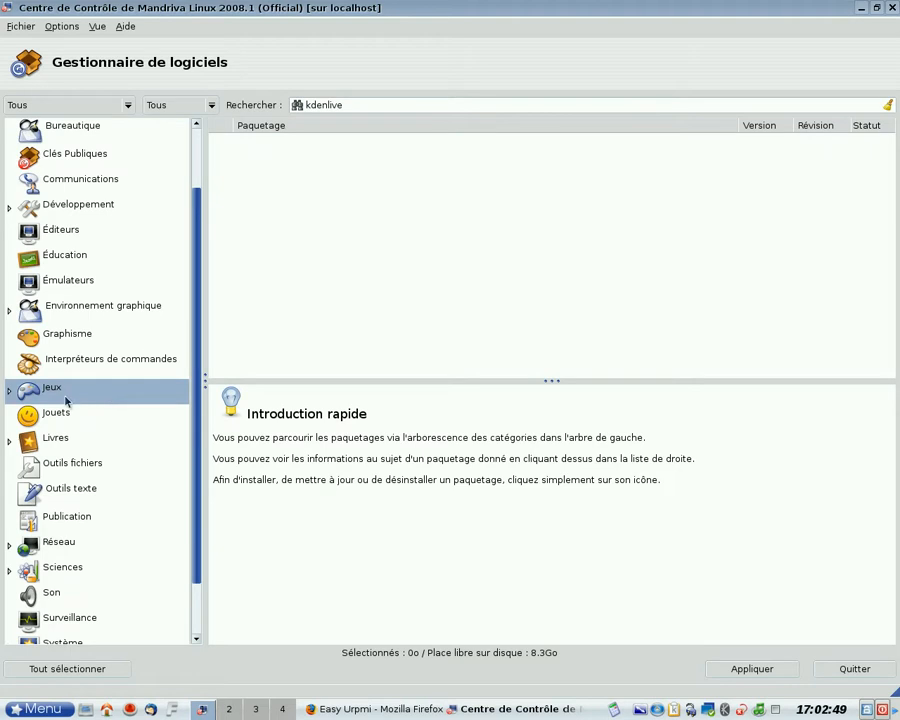
{"action": "left_click_drag", "start_coordinate": [366, 104], "coordinate": [224, 95]}
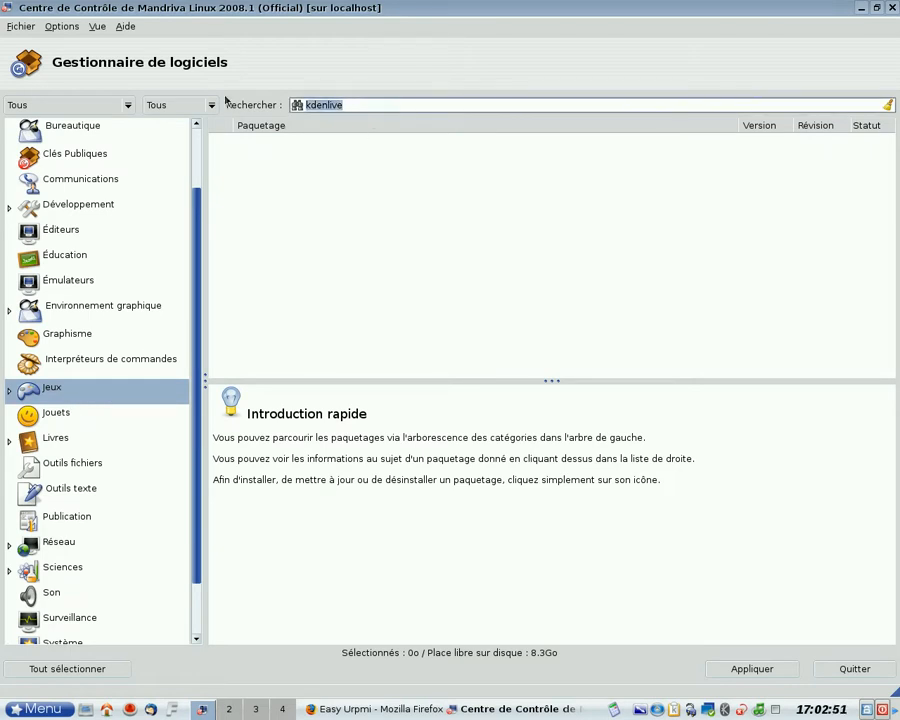
{"action": "key", "text": "BackSpace"}
Step: Expand the Jeux category and browse its Arcade, Sports, Énigmes, Cartes and Stratégie package lists
{"action": "left_click", "coordinate": [40, 391]}
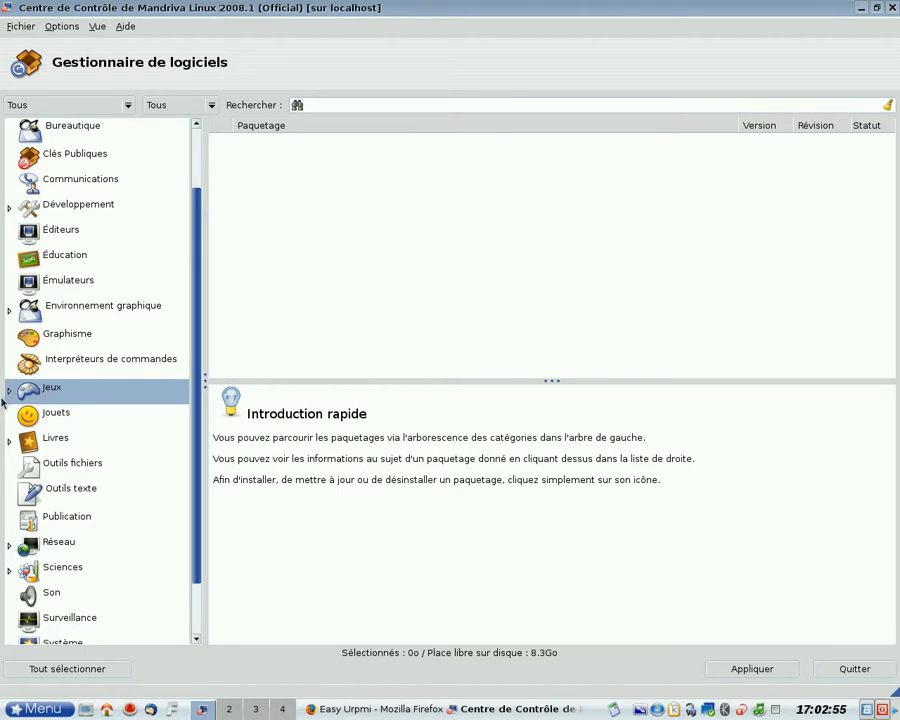
{"action": "left_click", "coordinate": [7, 392]}
{"action": "left_click", "coordinate": [63, 415]}
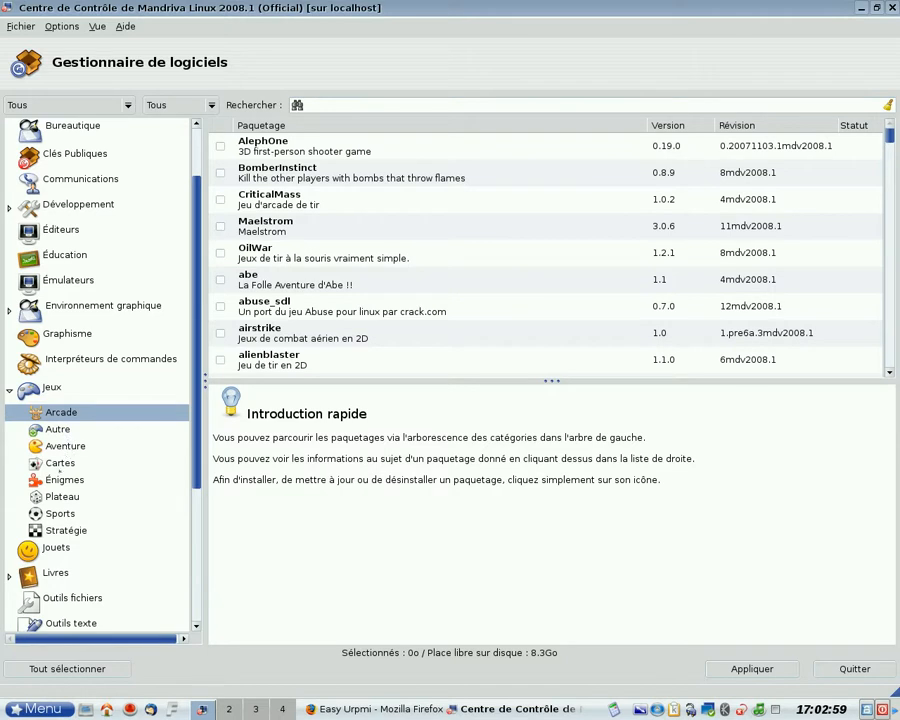
{"action": "left_click", "coordinate": [62, 515]}
{"action": "left_click", "coordinate": [62, 480]}
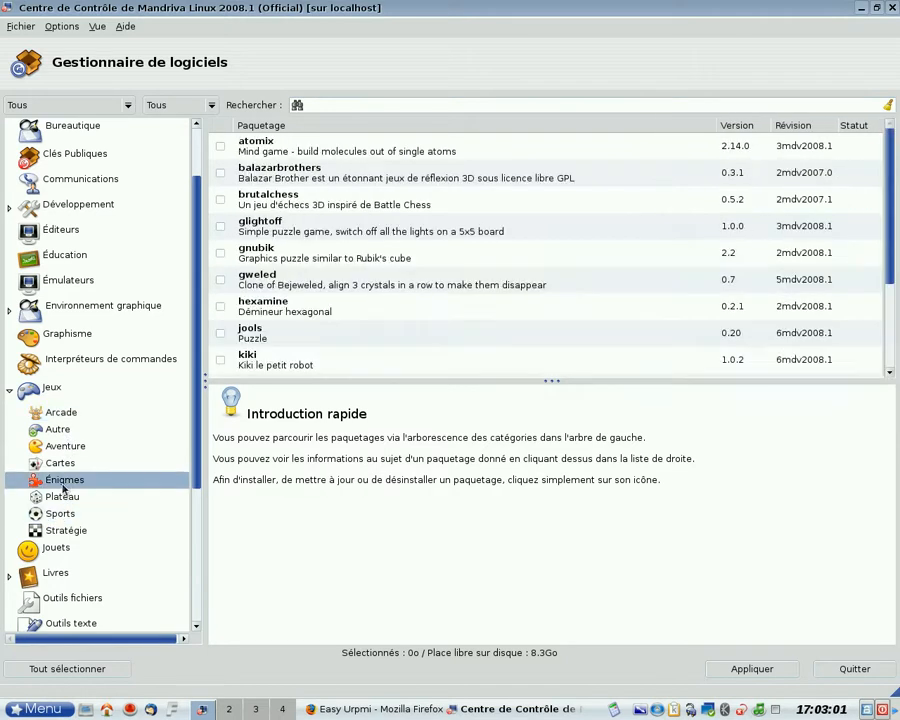
{"action": "left_click", "coordinate": [58, 463]}
{"action": "left_click", "coordinate": [46, 529]}
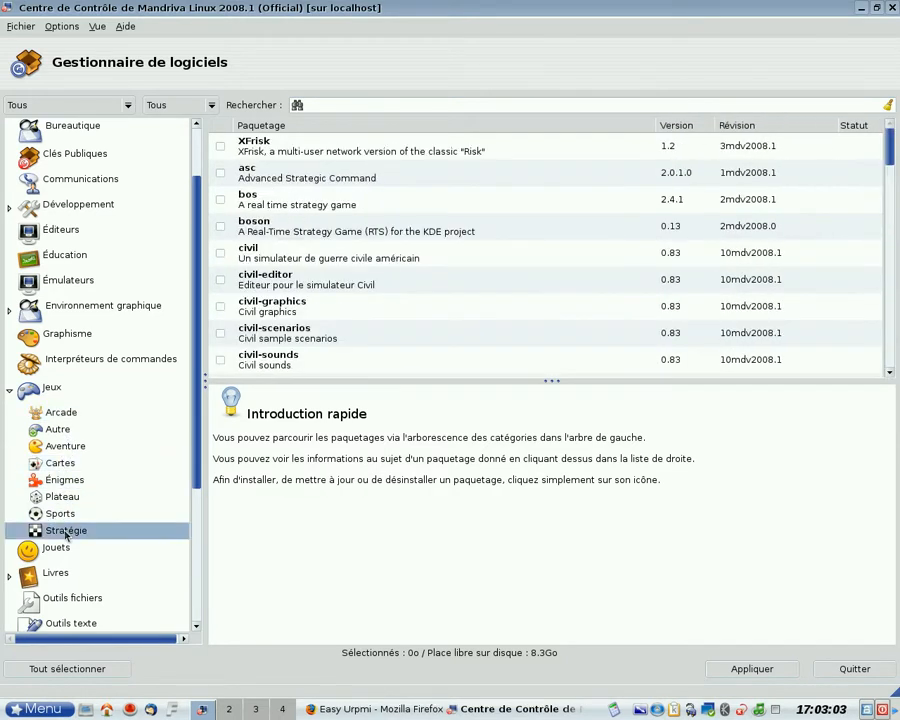
{"action": "scroll", "coordinate": [99, 345], "scroll_direction": "up", "scroll_amount": 2}
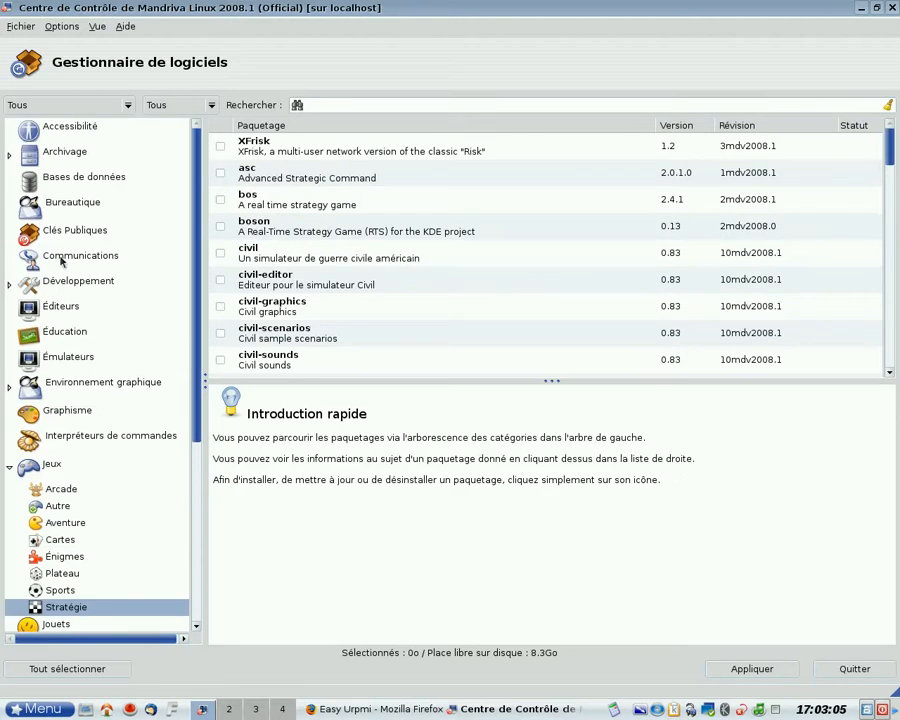
Step: Expand the Archivage category and look through the list of CD burning packages under Gravure de CD
{"action": "left_click", "coordinate": [65, 153]}
{"action": "left_click", "coordinate": [12, 156]}
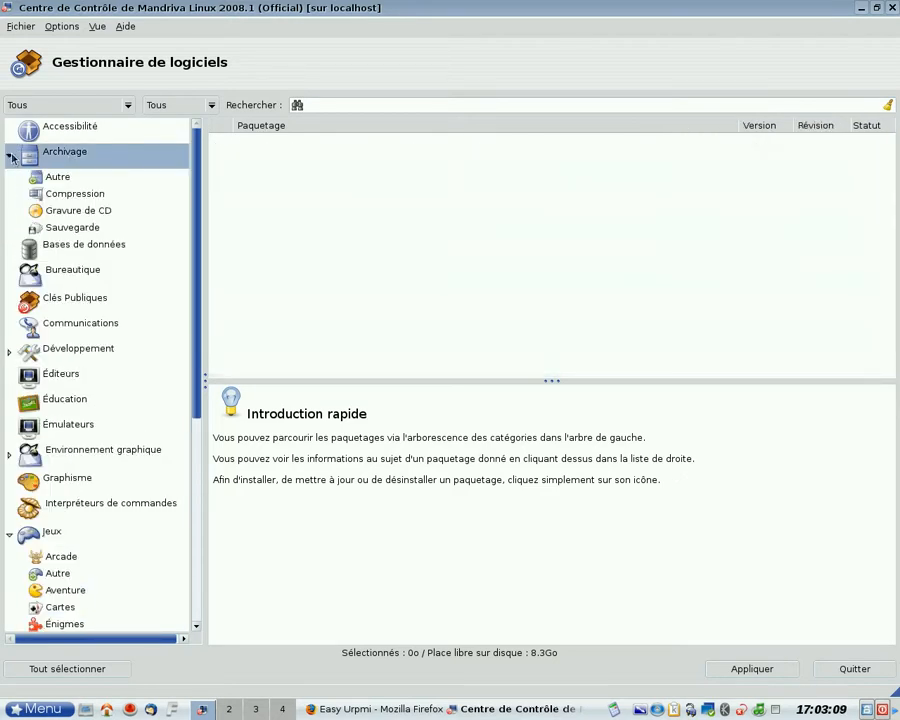
{"action": "left_click", "coordinate": [62, 210]}
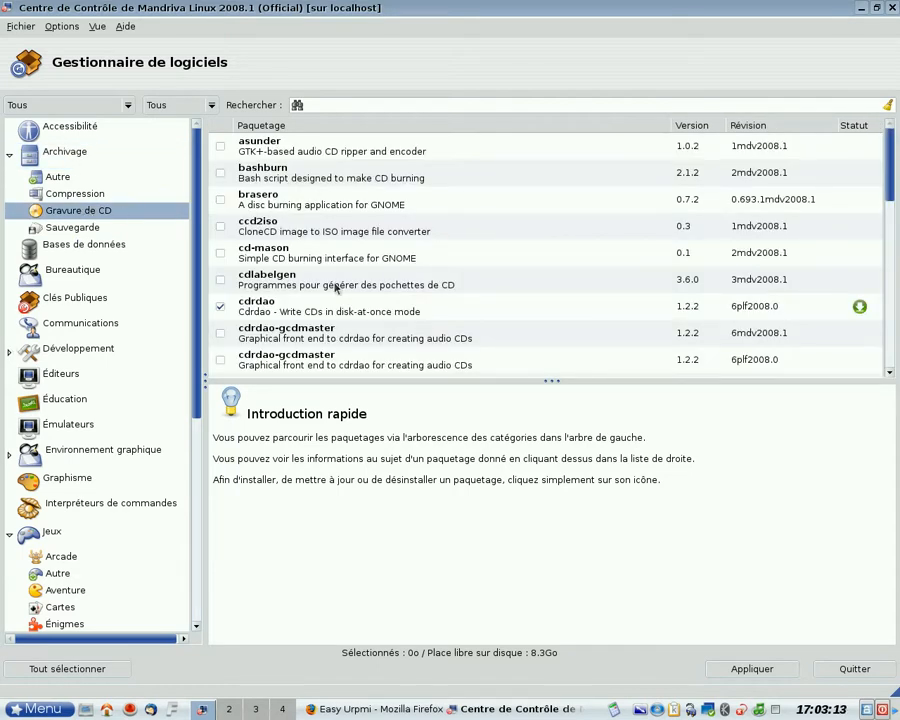
{"action": "scroll", "coordinate": [466, 259], "scroll_direction": "down", "scroll_amount": 6}
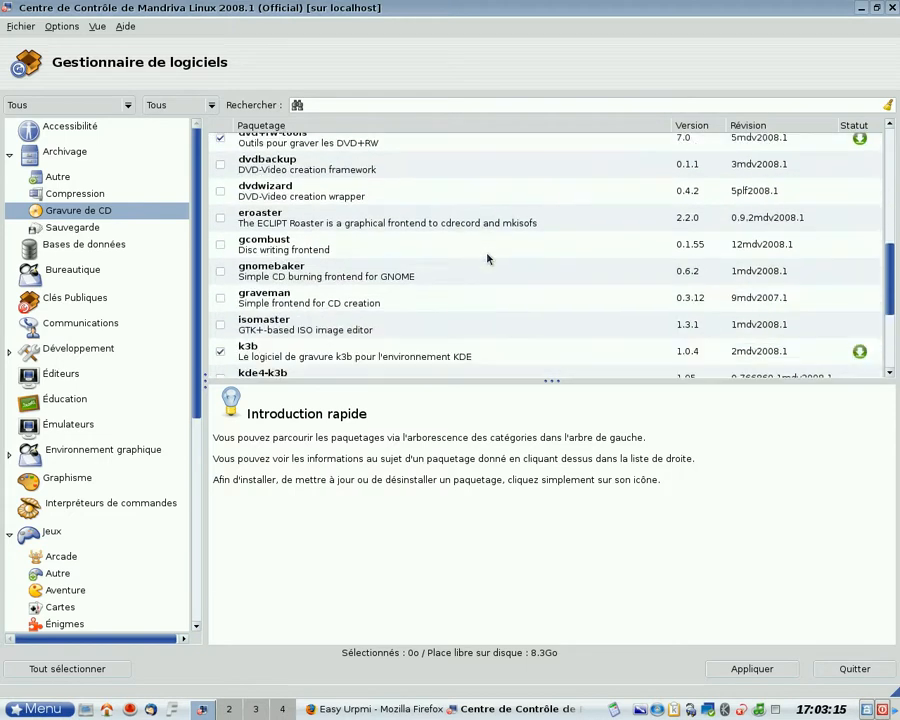
{"action": "scroll", "coordinate": [490, 249], "scroll_direction": "down", "scroll_amount": 1}
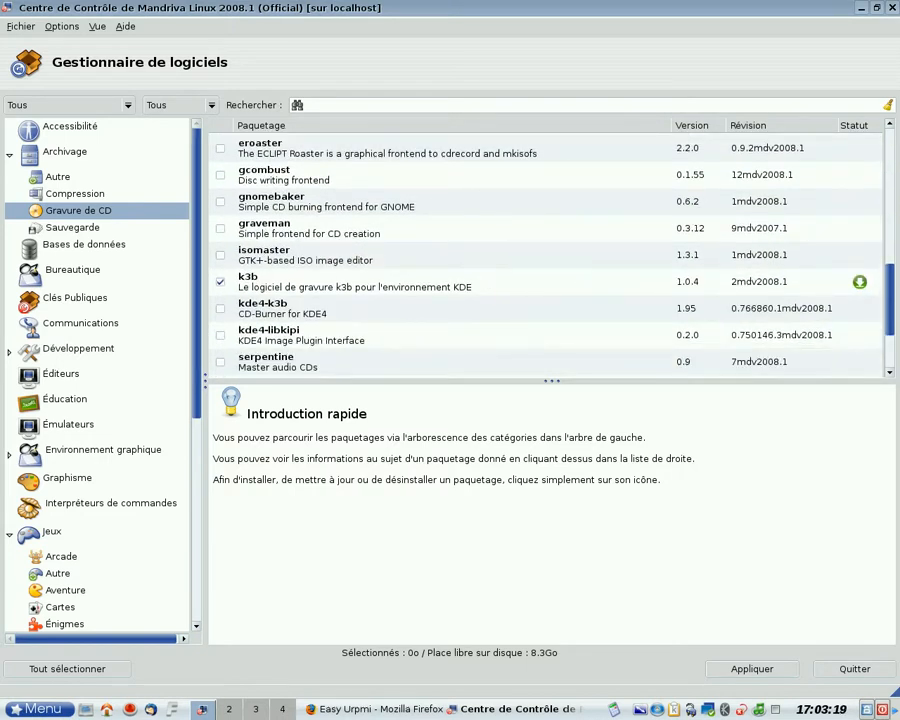
{"action": "scroll", "coordinate": [483, 289], "scroll_direction": "down", "scroll_amount": 4}
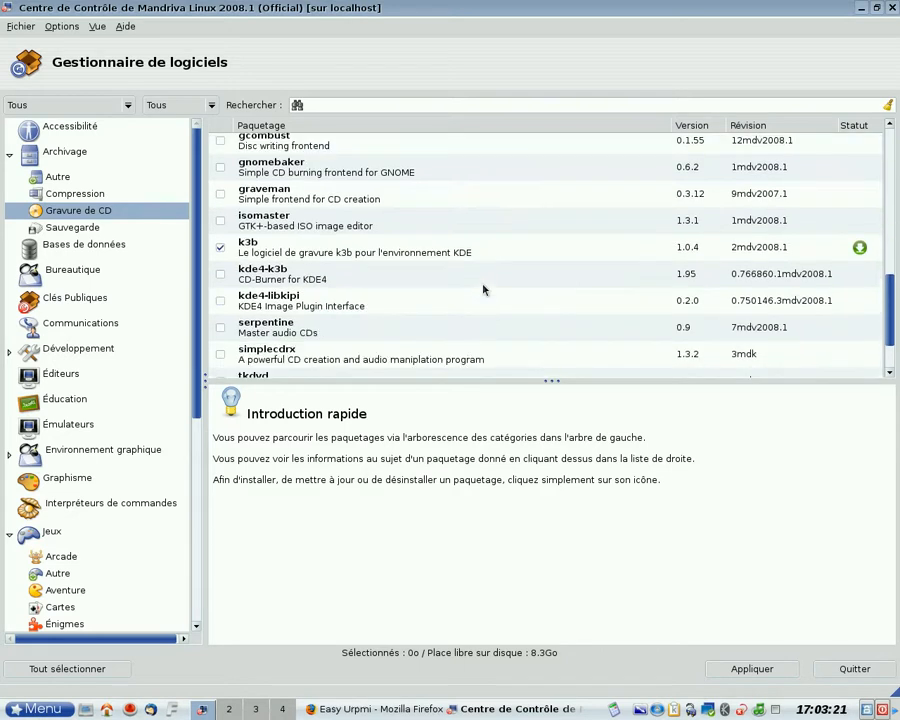
{"action": "scroll", "coordinate": [483, 289], "scroll_direction": "up", "scroll_amount": 10}
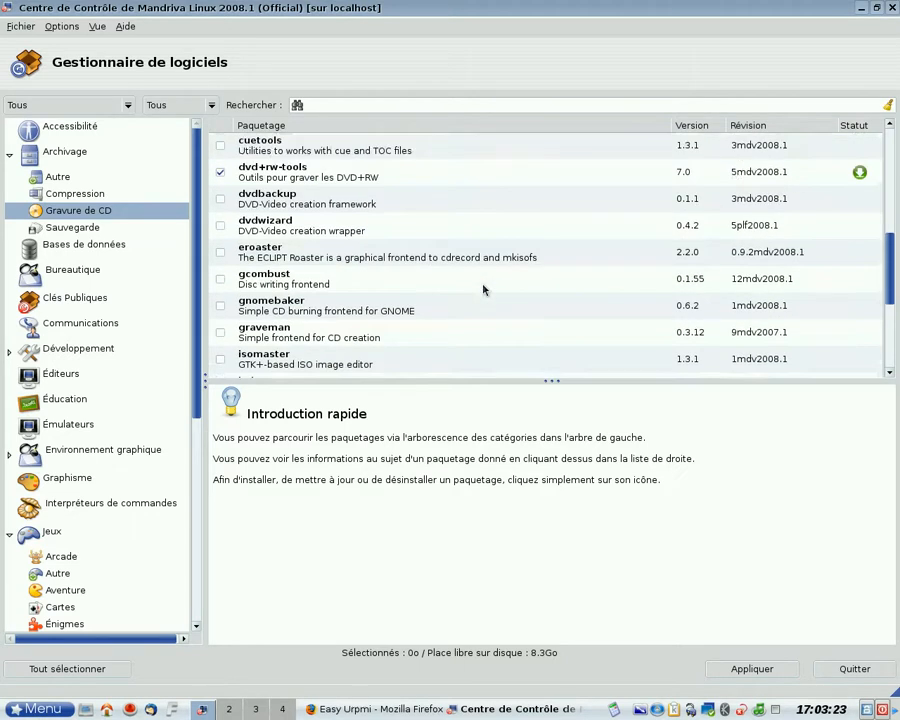